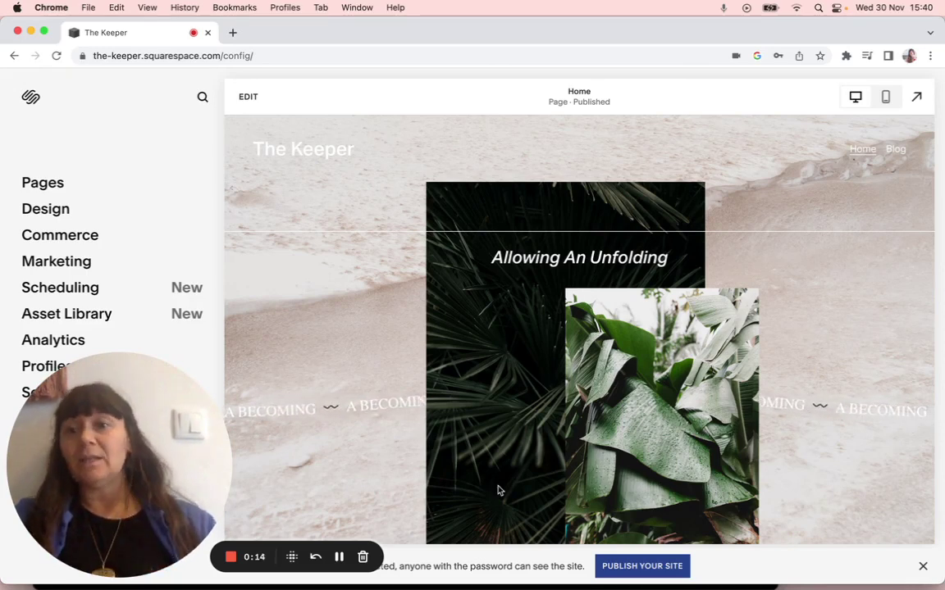
left_click_drag(139, 445, 177, 445)
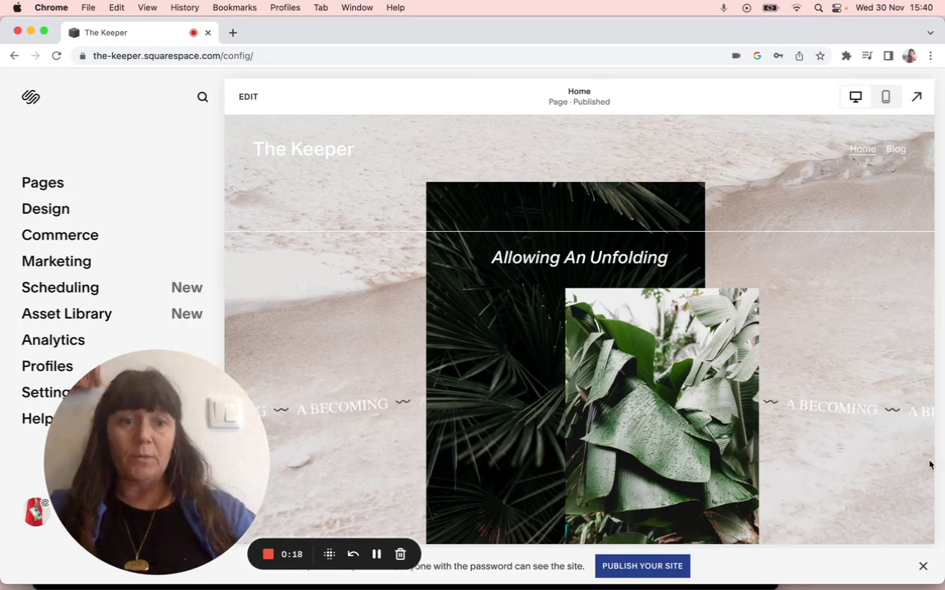
left_click_drag(427, 447, 832, 428)
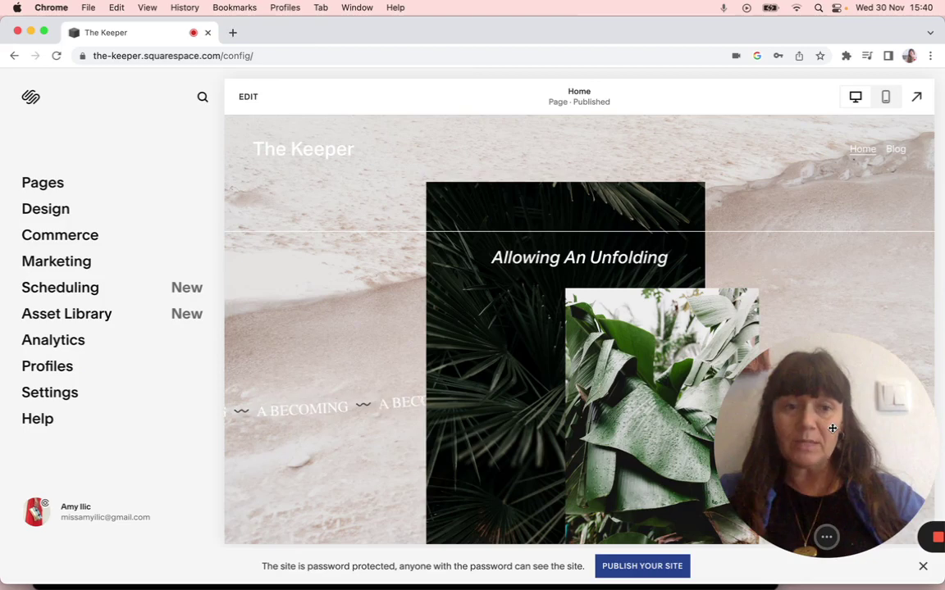
left_click(63, 399)
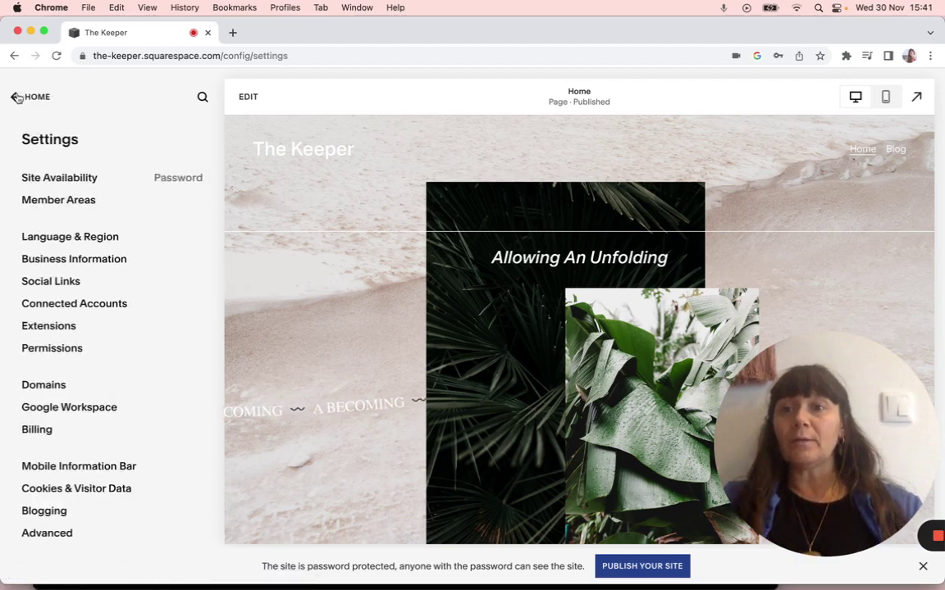
left_click(16, 97)
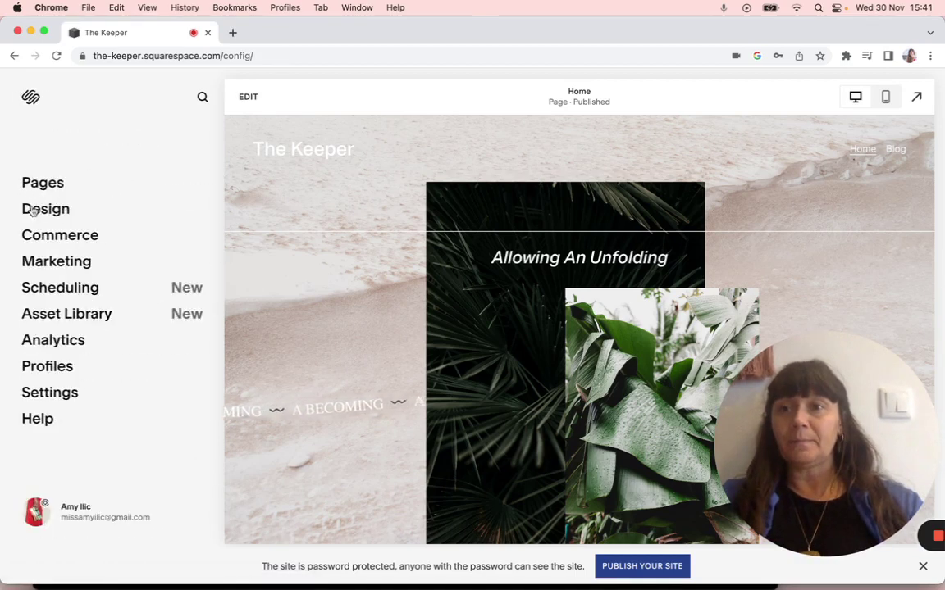
Open the lock screen design settings and look through the available page layouts without choosing a different one
left_click(33, 215)
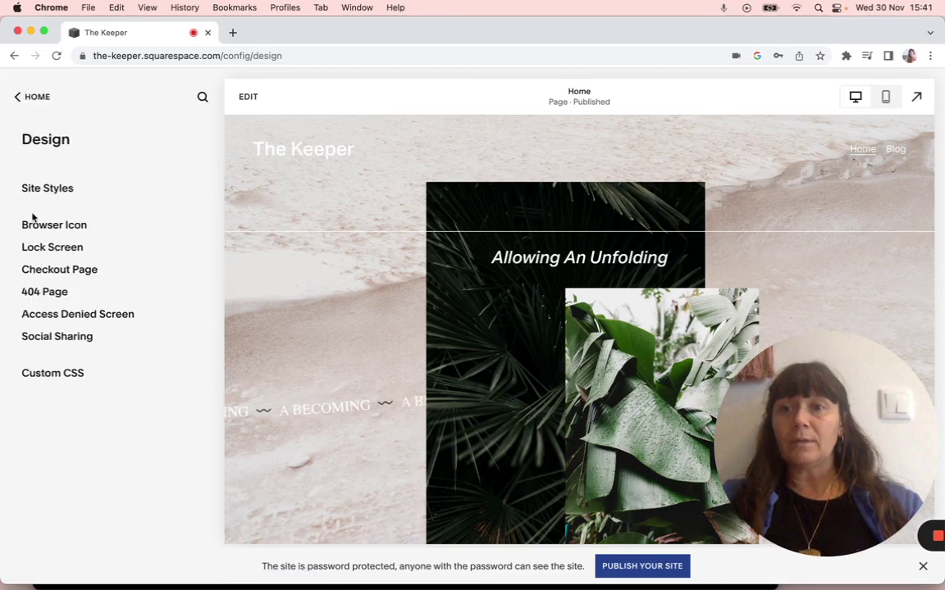
left_click(33, 251)
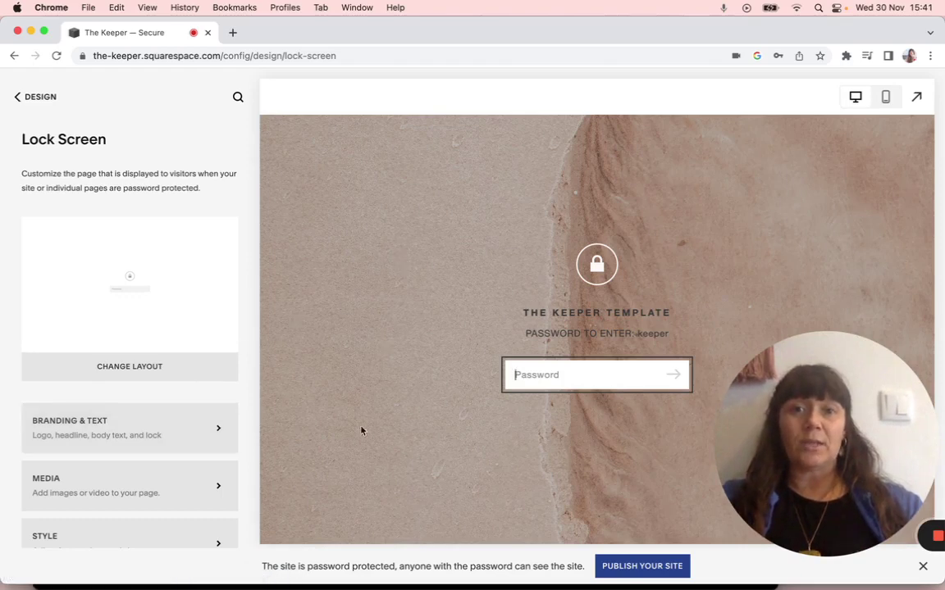
left_click(143, 299)
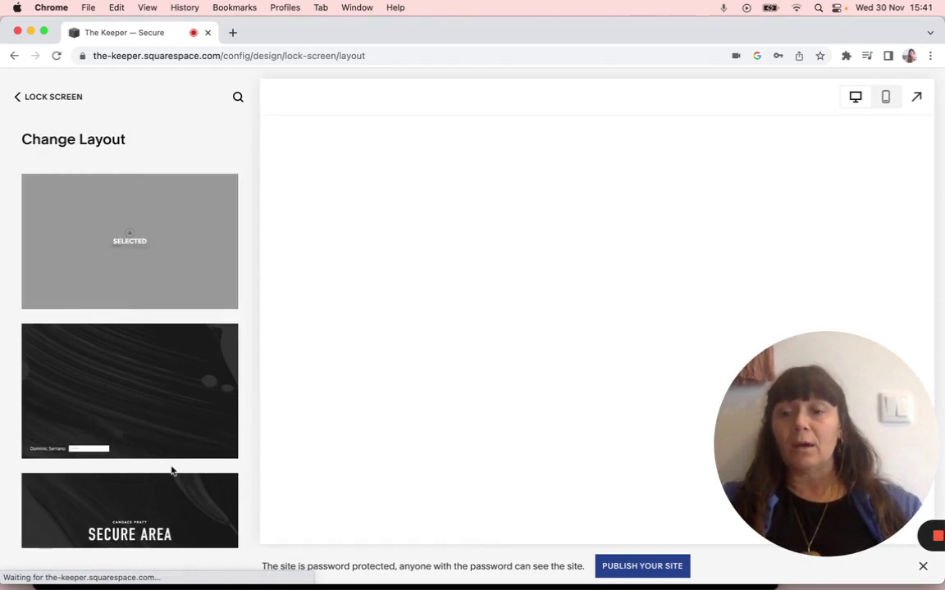
scroll(171, 471, "down", 5)
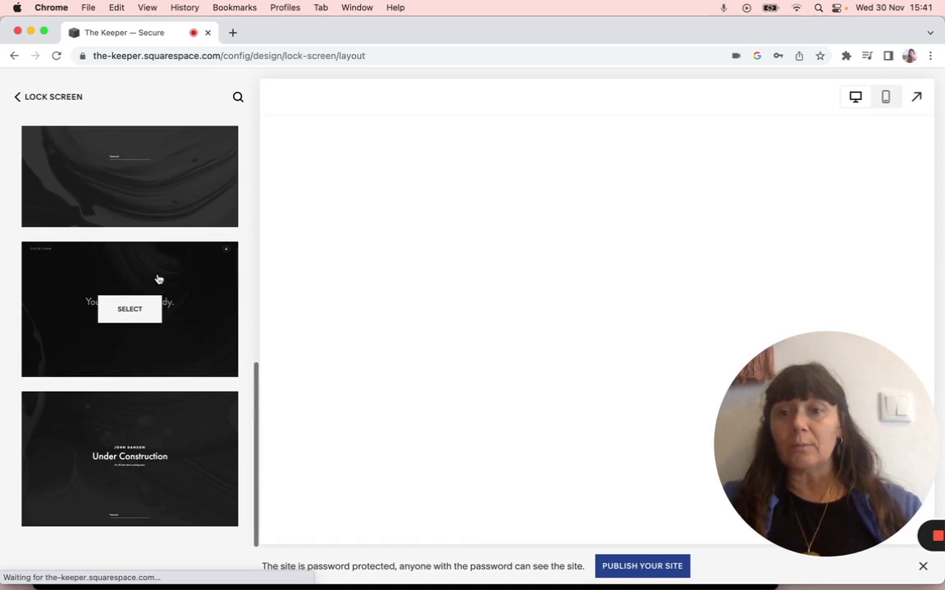
scroll(43, 344, "up", 3)
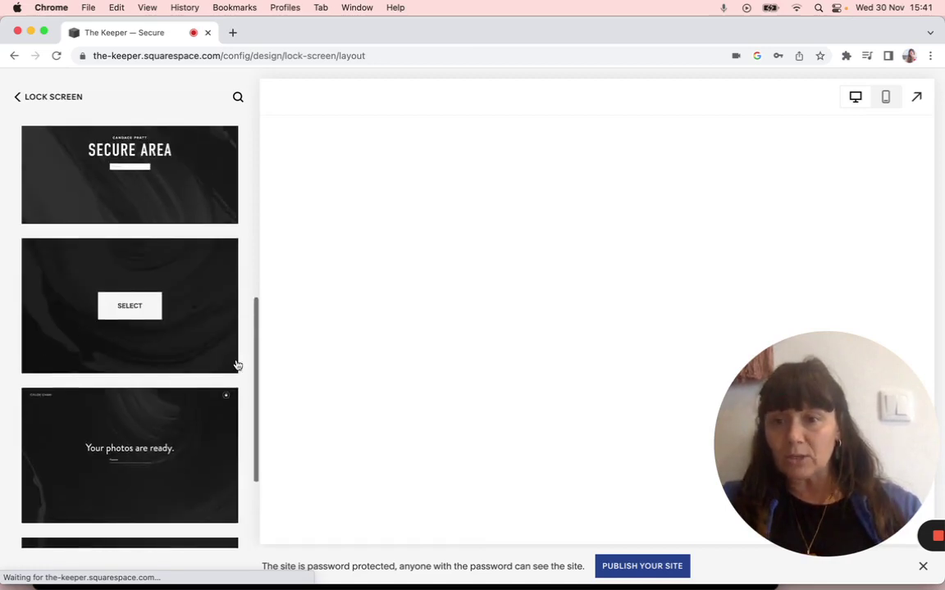
scroll(137, 447, "down", 3)
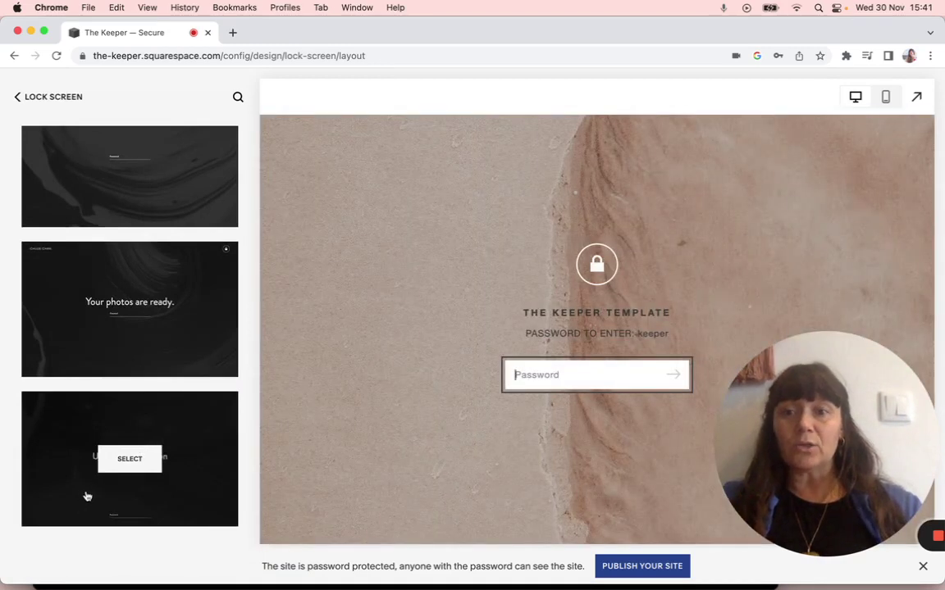
scroll(87, 496, "up", 5)
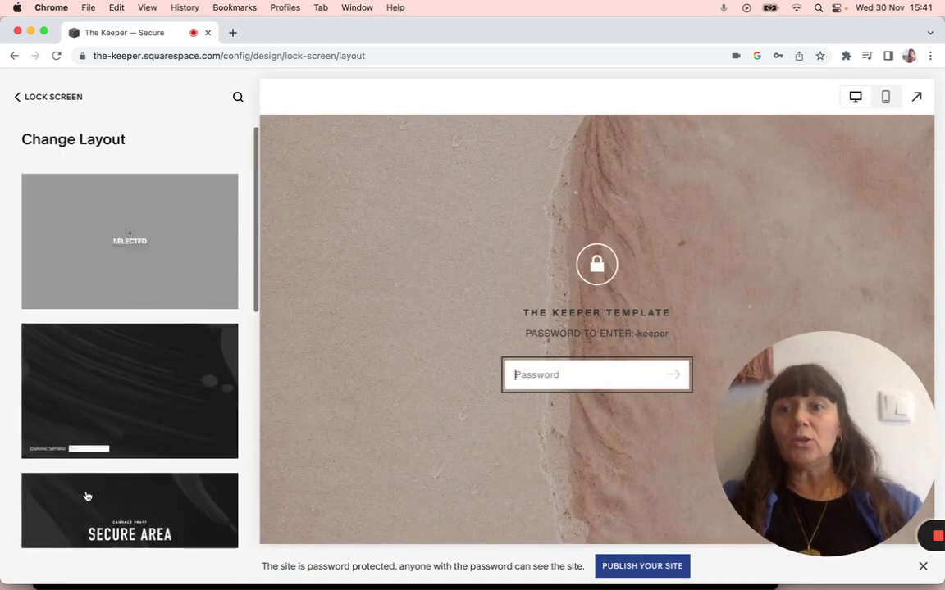
left_click(14, 98)
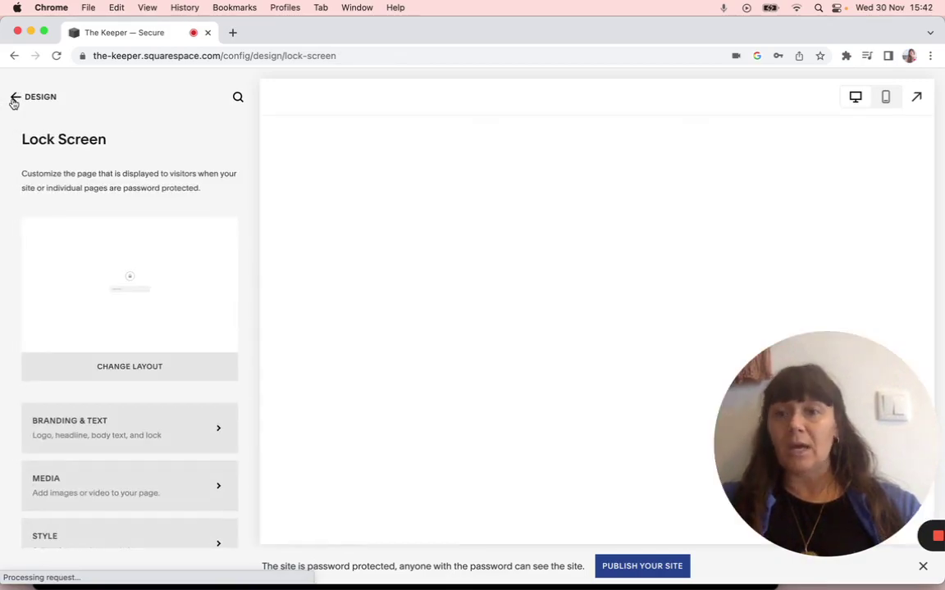
Open the lock screen's branding and text settings
left_click(103, 428)
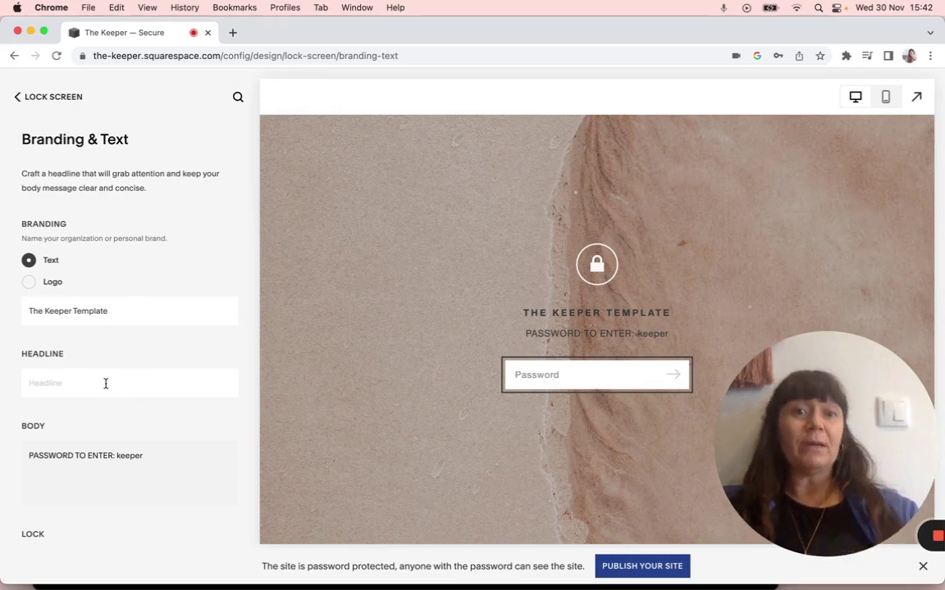
Cut "The Keeper Template" from the branding text and paste it into the headline
triple_click(67, 311)
key("super+c")
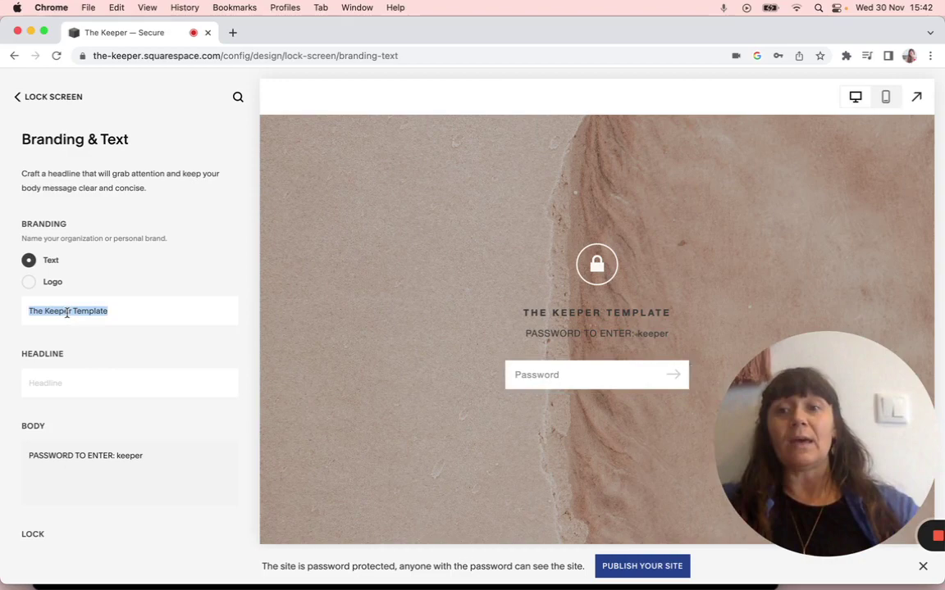
key("BackSpace")
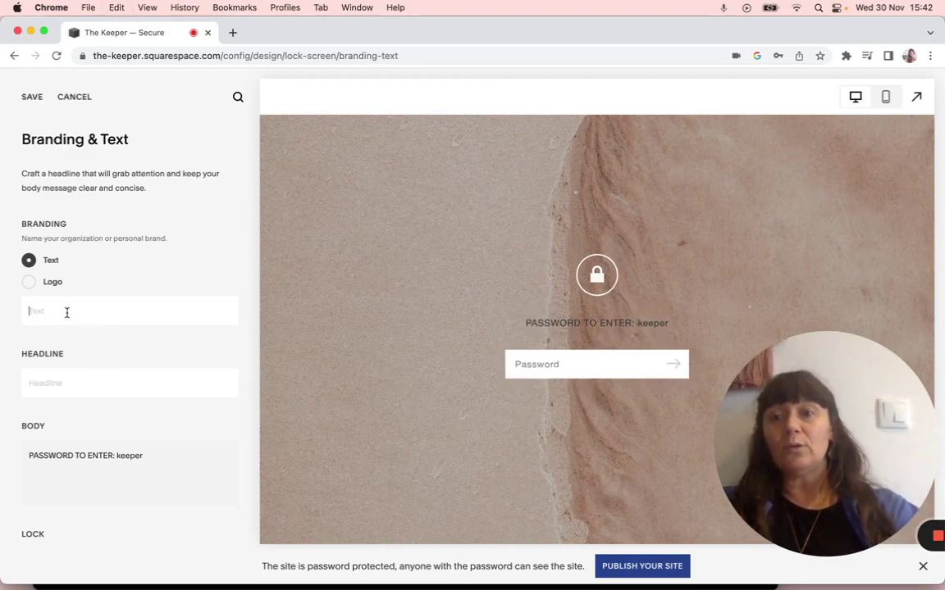
left_click(65, 383)
key("super+v")
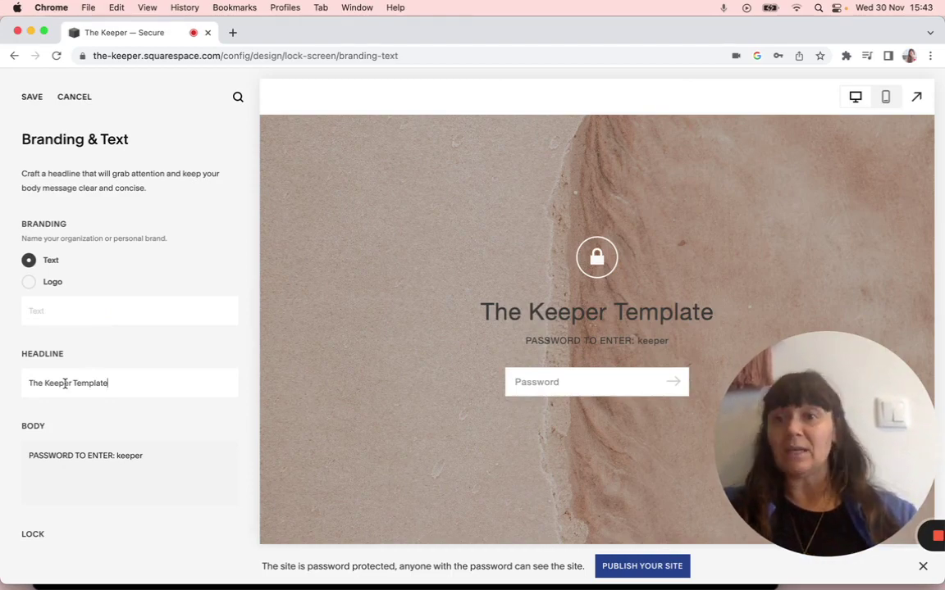
Move "The Keeper Template" from the headline back into the branding text
triple_click(65, 383)
key("cmd+c")
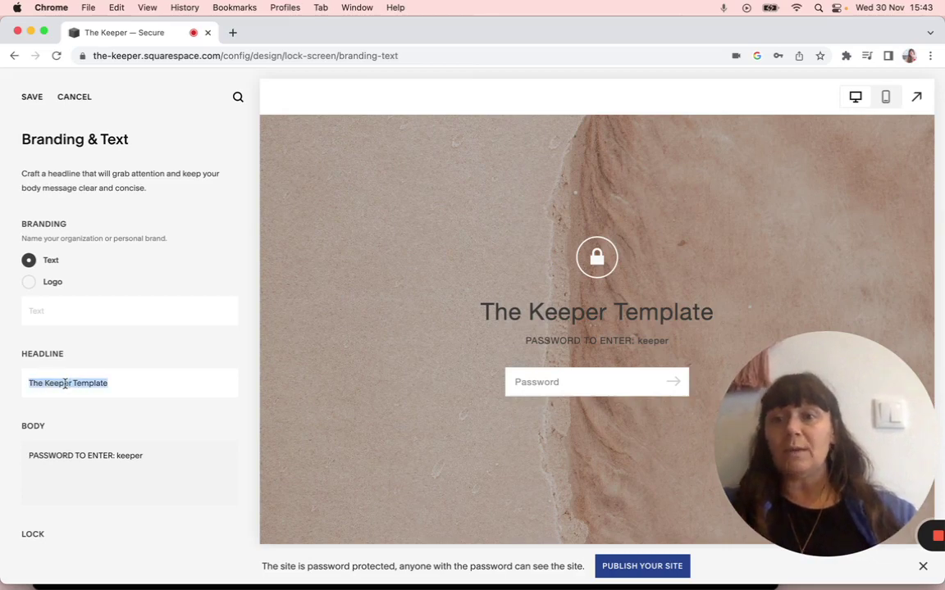
key("BackSpace")
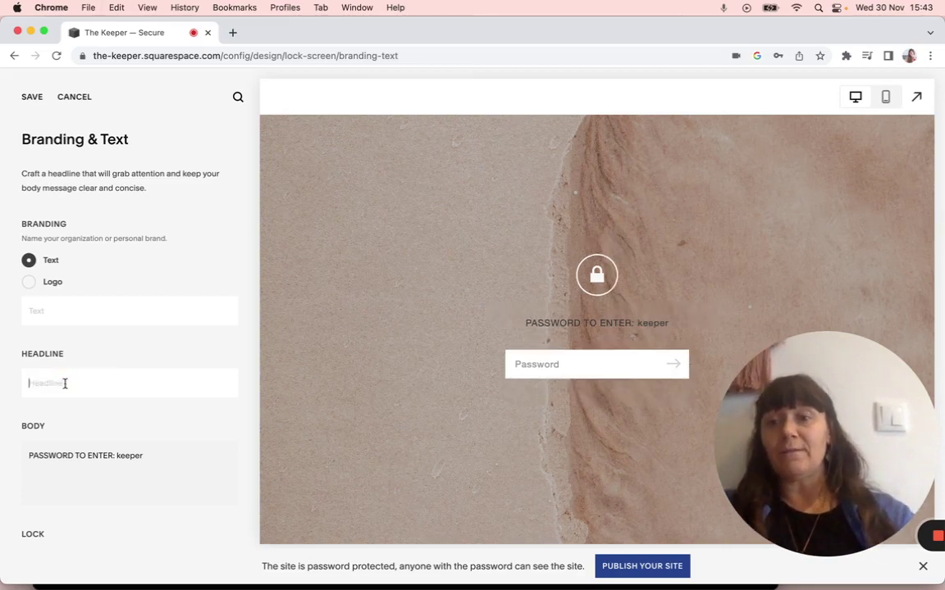
left_click(64, 306)
key("cmd+v")
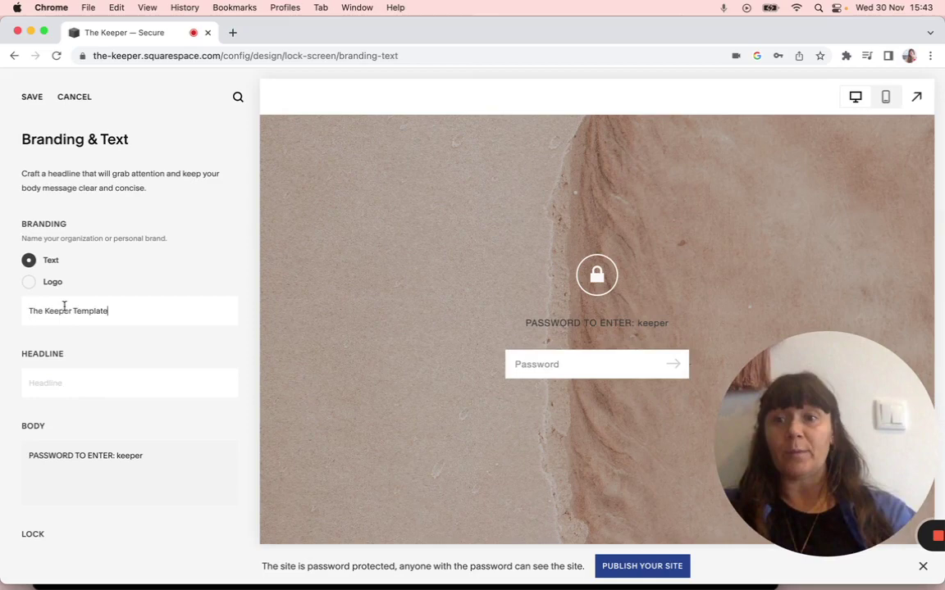
Move the body text containing the site password into the headline, save the change and return to the lock screen settings
triple_click(67, 459)
key("cmd+c")
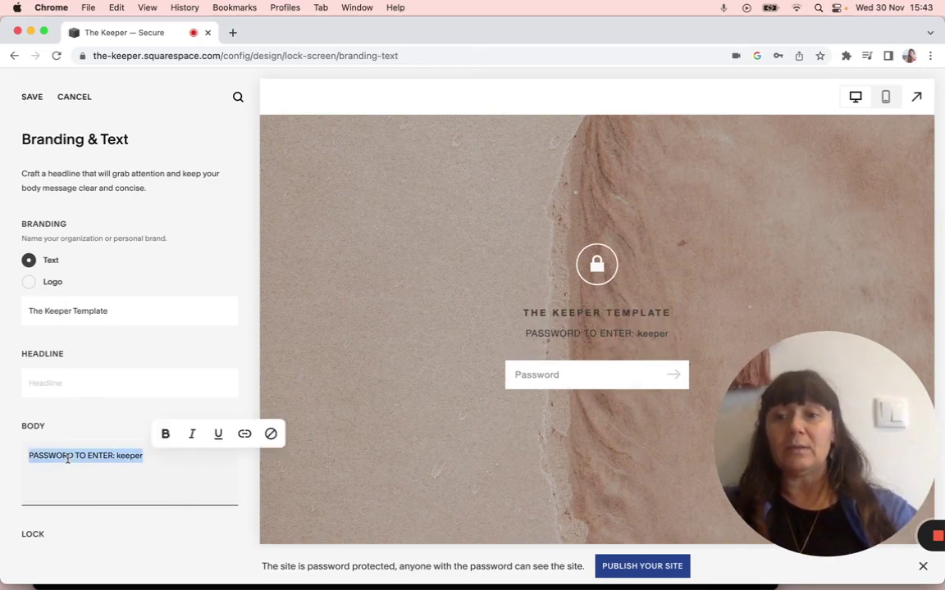
key("BackSpace")
left_click(57, 381)
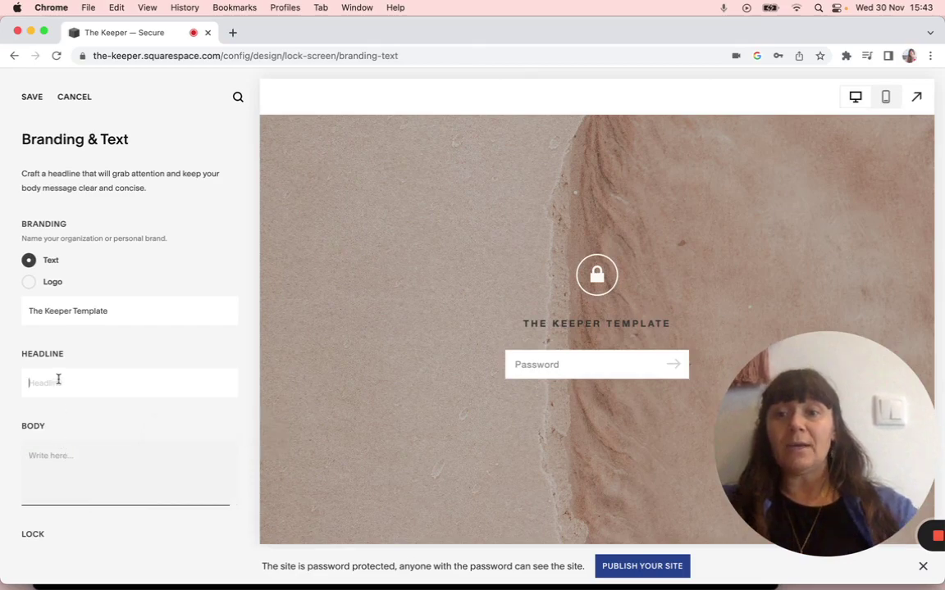
key("cmd+v")
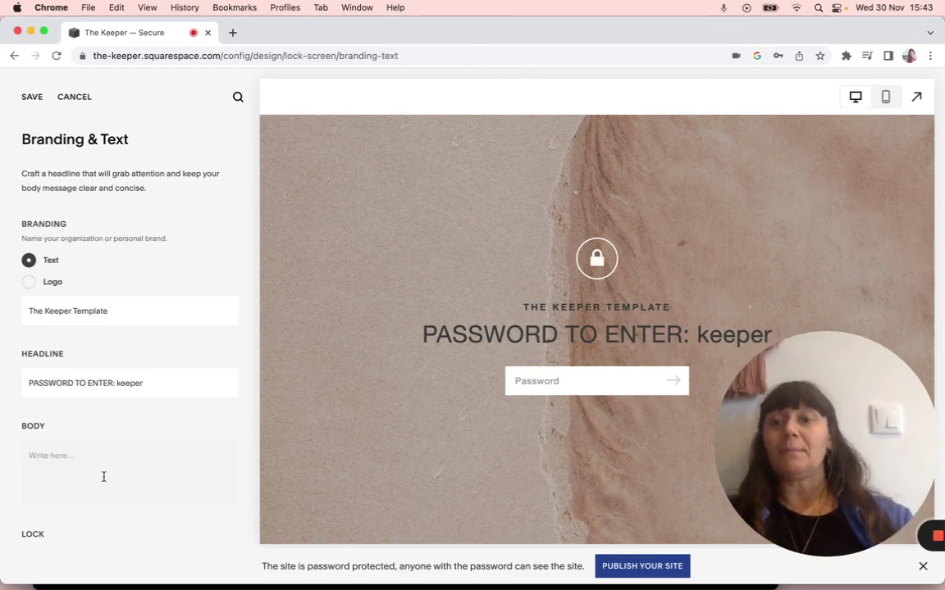
scroll(104, 477, "down", 1)
scroll(103, 479, "up", 1)
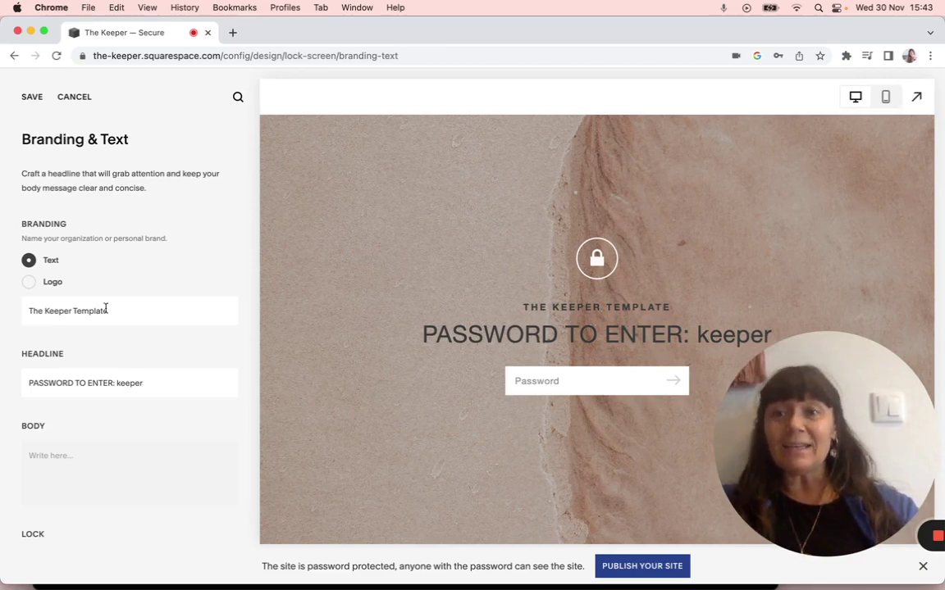
left_click(32, 98)
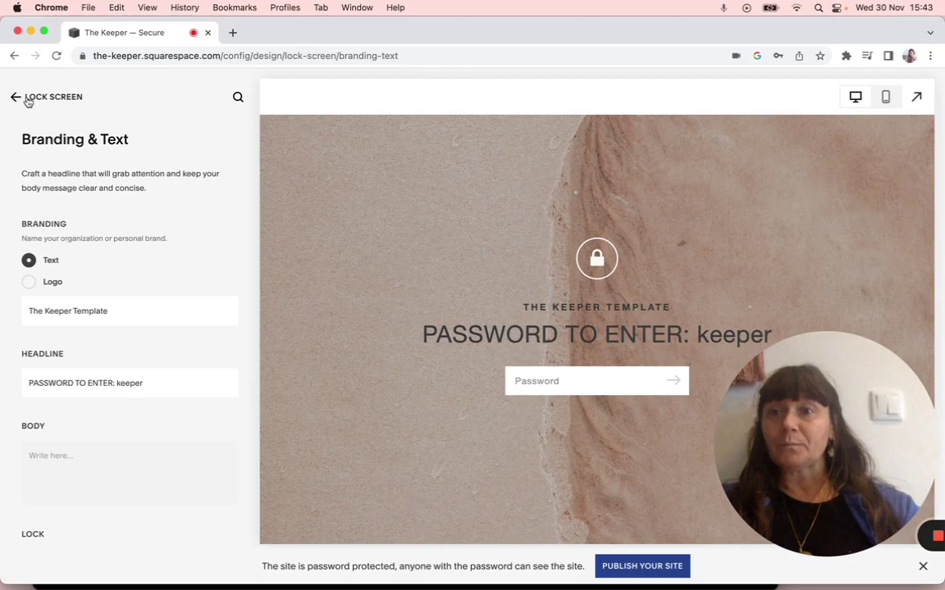
left_click(28, 100)
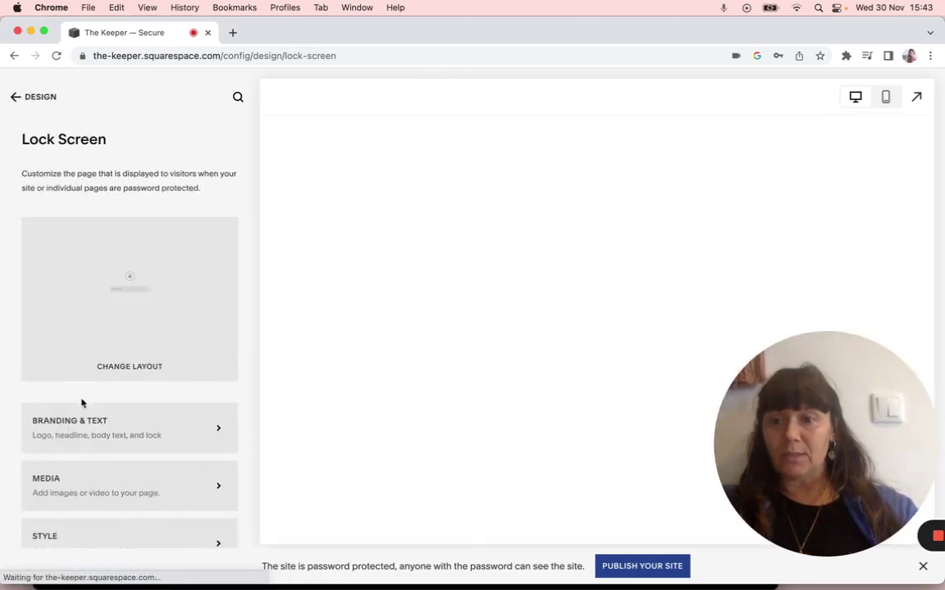
Review the background image options in the lock screen's media settings, then return to the lock screen settings
left_click(83, 483)
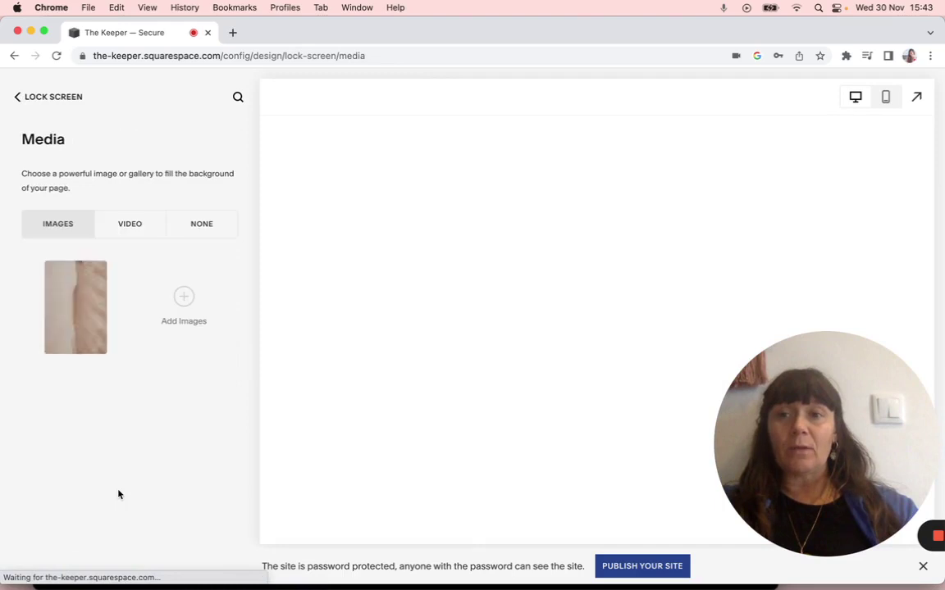
mouse_move(62, 288)
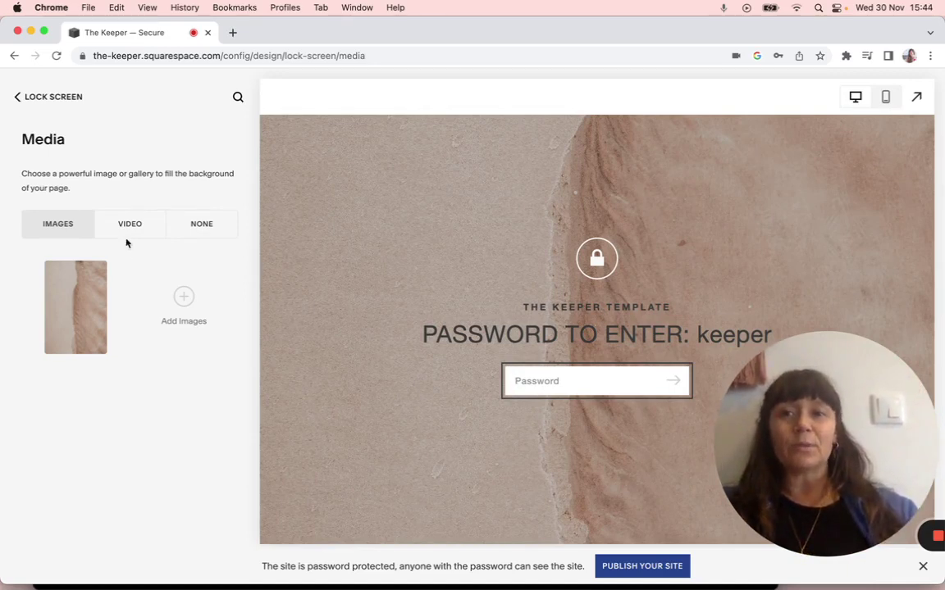
mouse_move(90, 309)
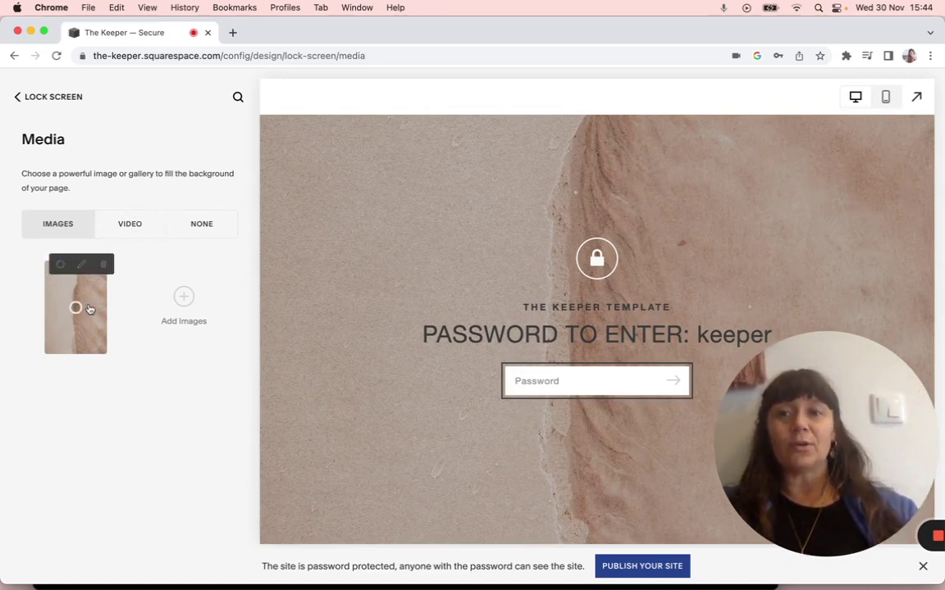
left_click(25, 98)
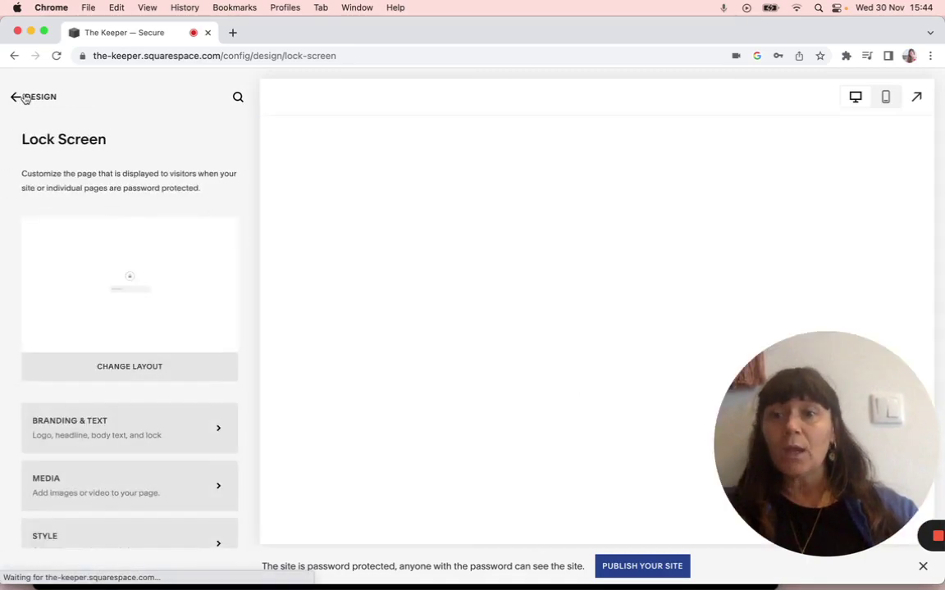
Examine the lock screen's style options for background, lock icon and password field, then return to the lock screen settings
left_click(114, 538)
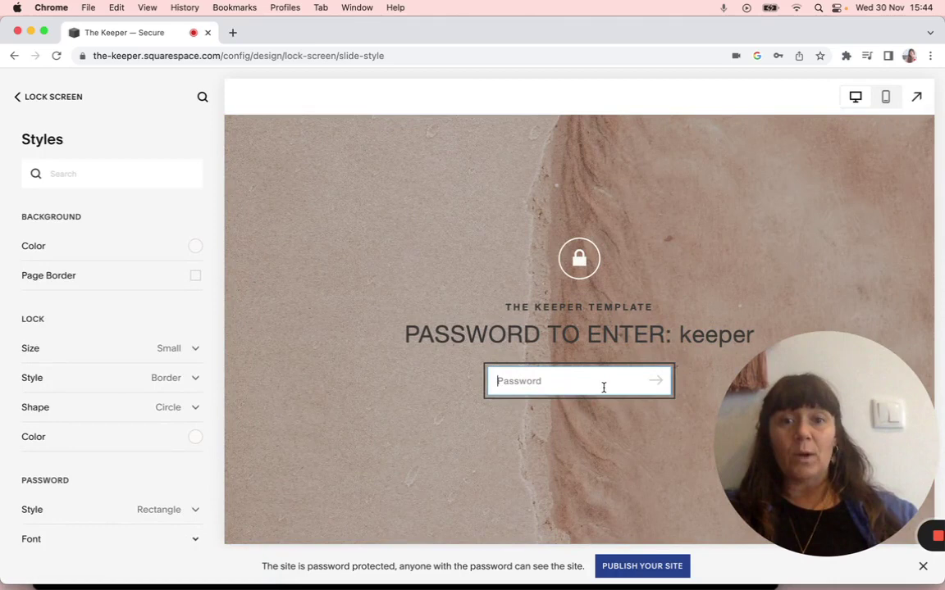
left_click(523, 383)
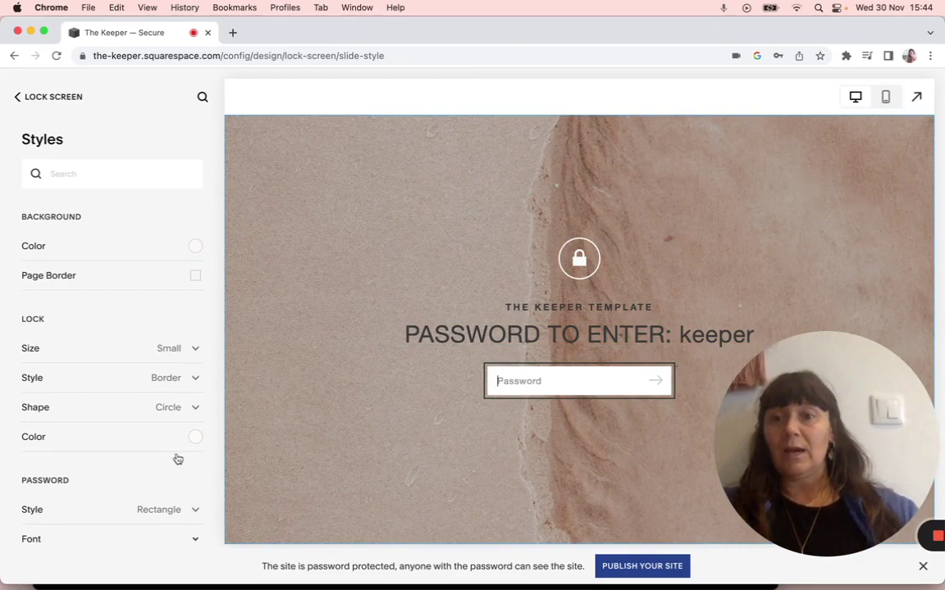
scroll(110, 469, "down", 5)
scroll(110, 468, "up", 5)
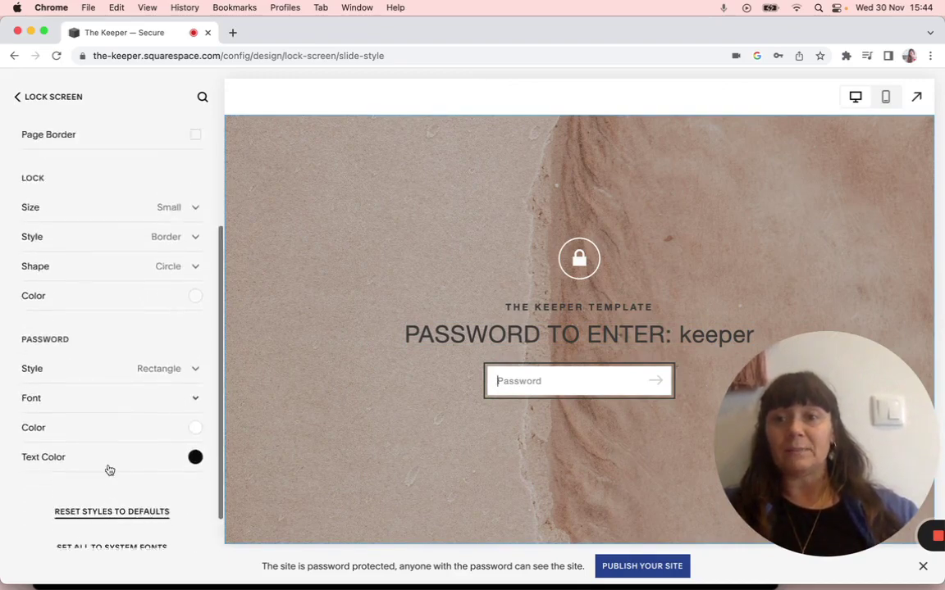
left_click(17, 97)
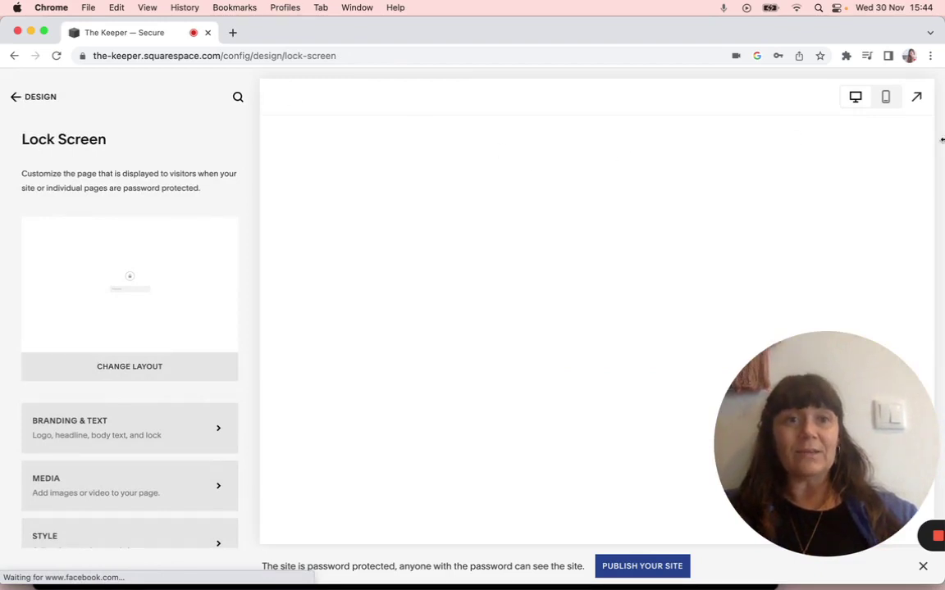
Open the full-page preview of the lock screen
left_click(917, 98)
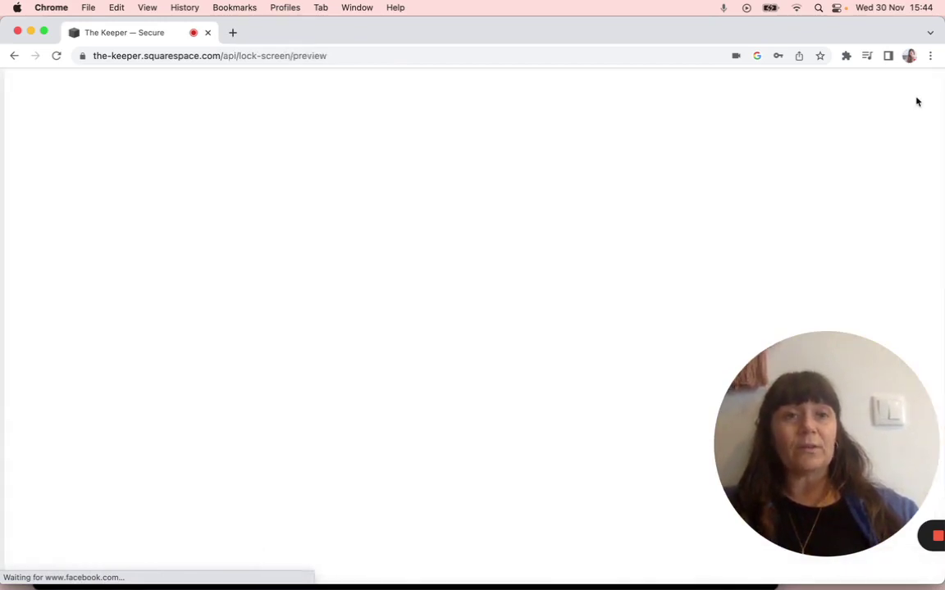